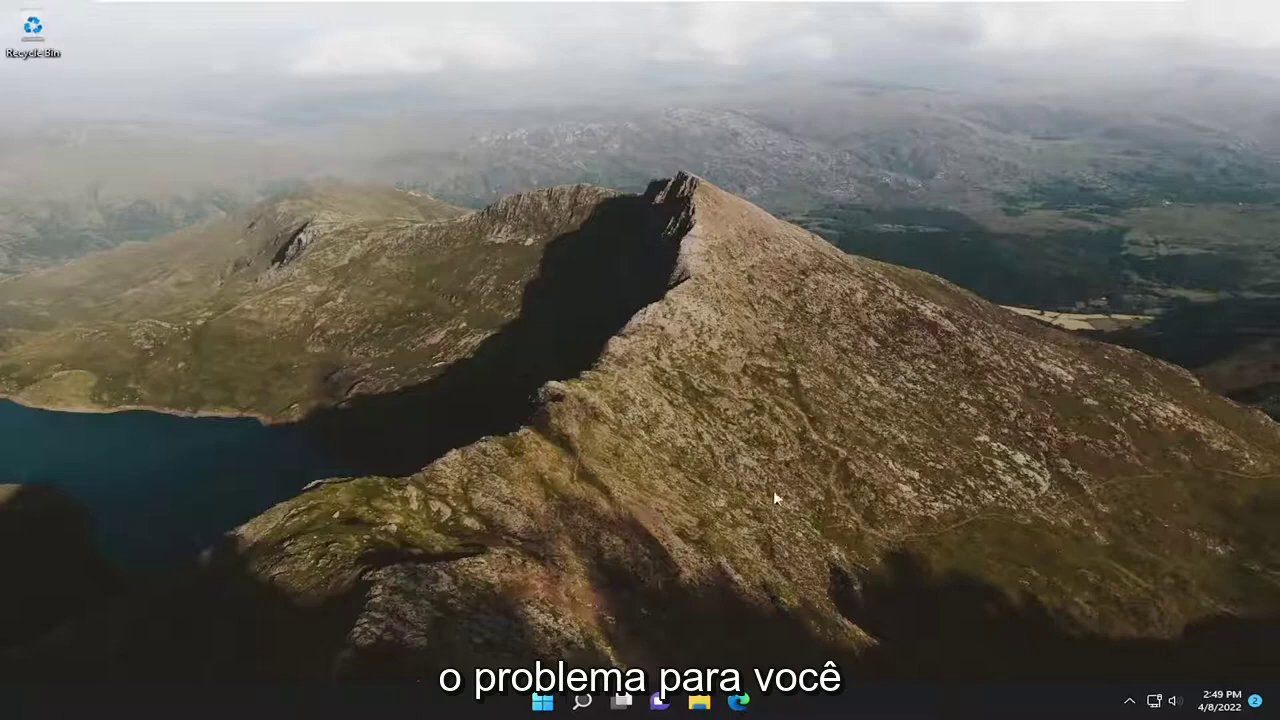
pyautogui.rightClick(659, 538)
pyautogui.click(864, 503)
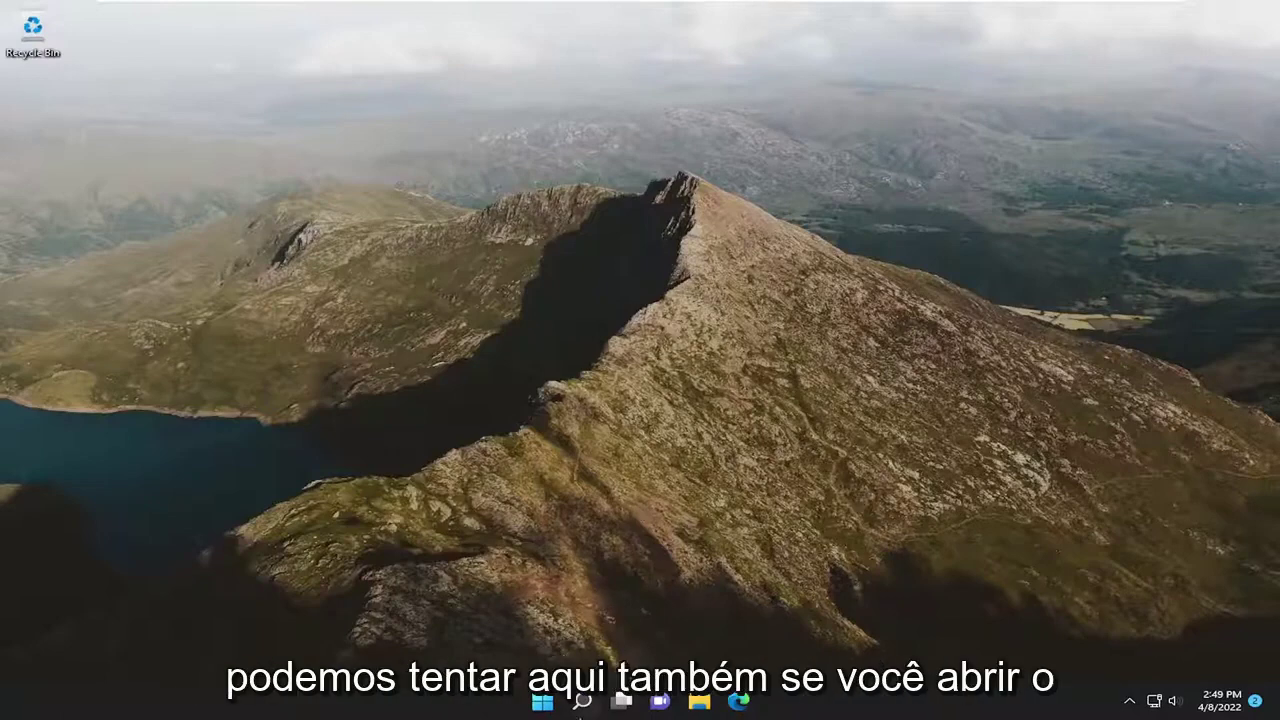
# Step: Open the Services console and bring up the properties of the Windows Image Acquisition (WIA) service
pyautogui.click(580, 703)
pyautogui.write('services')
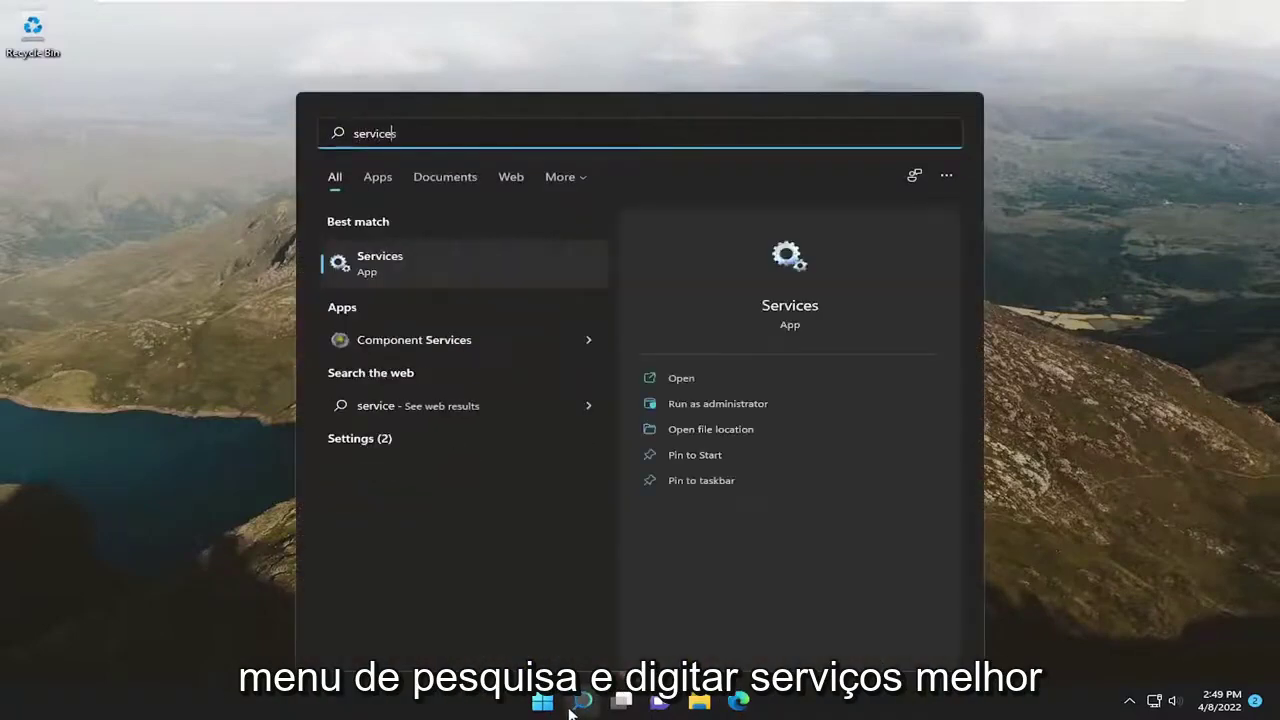
pyautogui.click(406, 267)
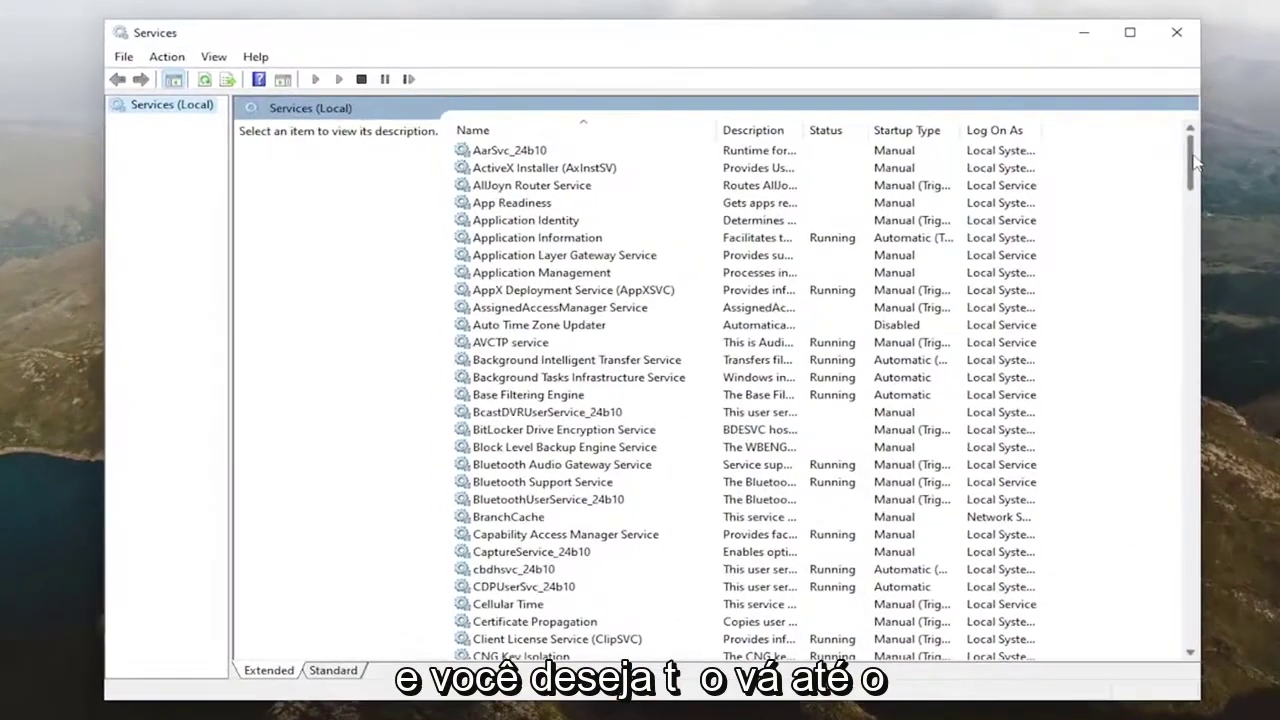
pyautogui.moveTo(1194, 160); pyautogui.dragTo(1165, 587)
pyautogui.doubleClick(535, 377)
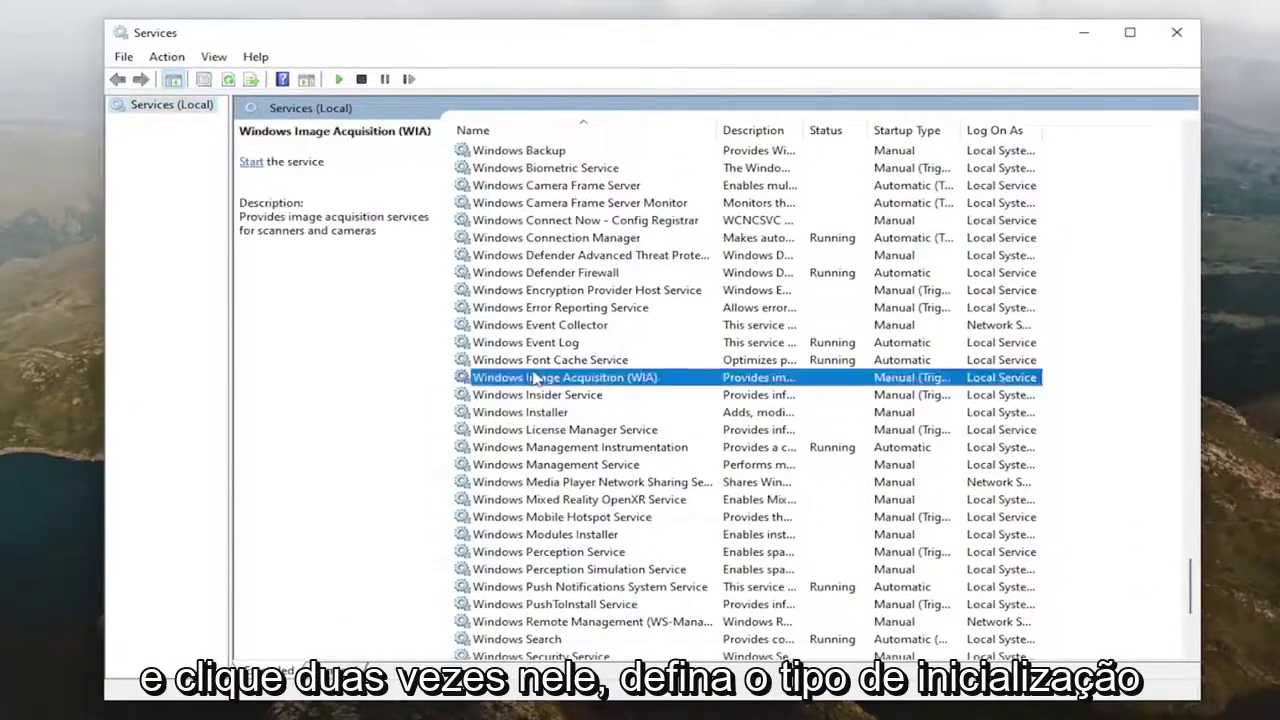
# Step: Set the Windows Image Acquisition (WIA) startup type to Automatic and start the service, applying the changes and closing Services
pyautogui.click(640, 355)
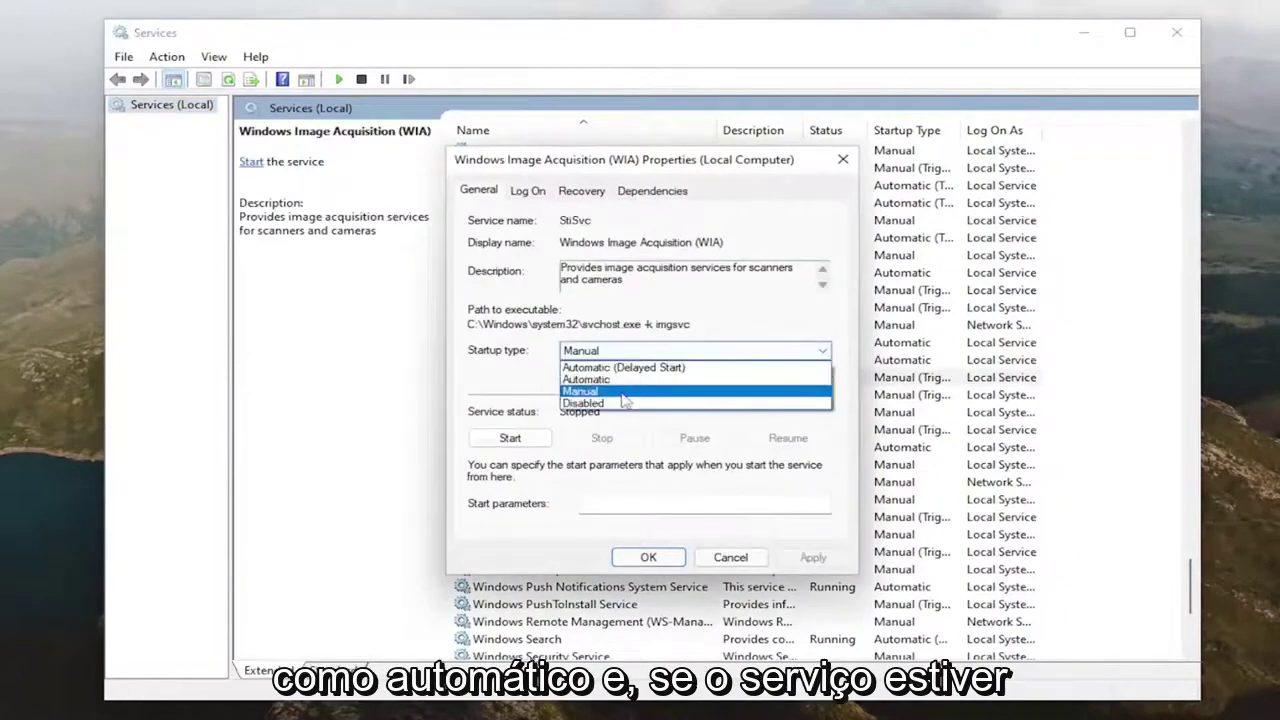
pyautogui.click(615, 378)
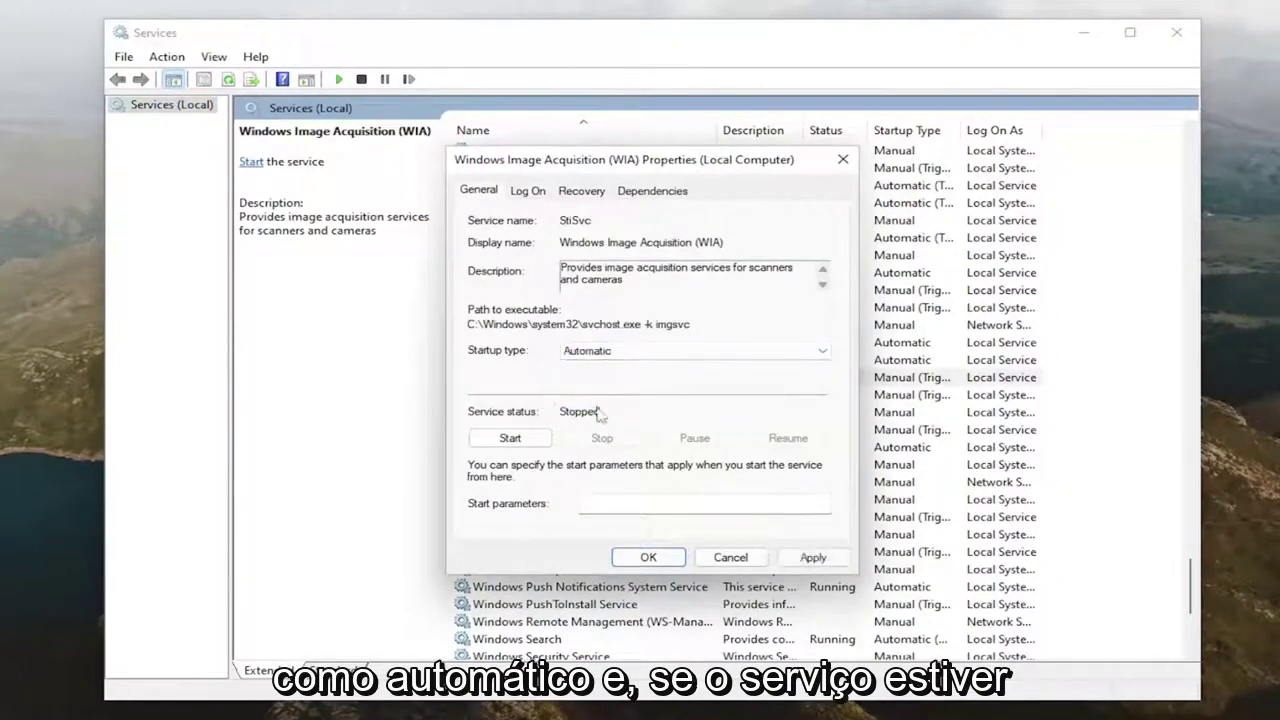
pyautogui.click(522, 442)
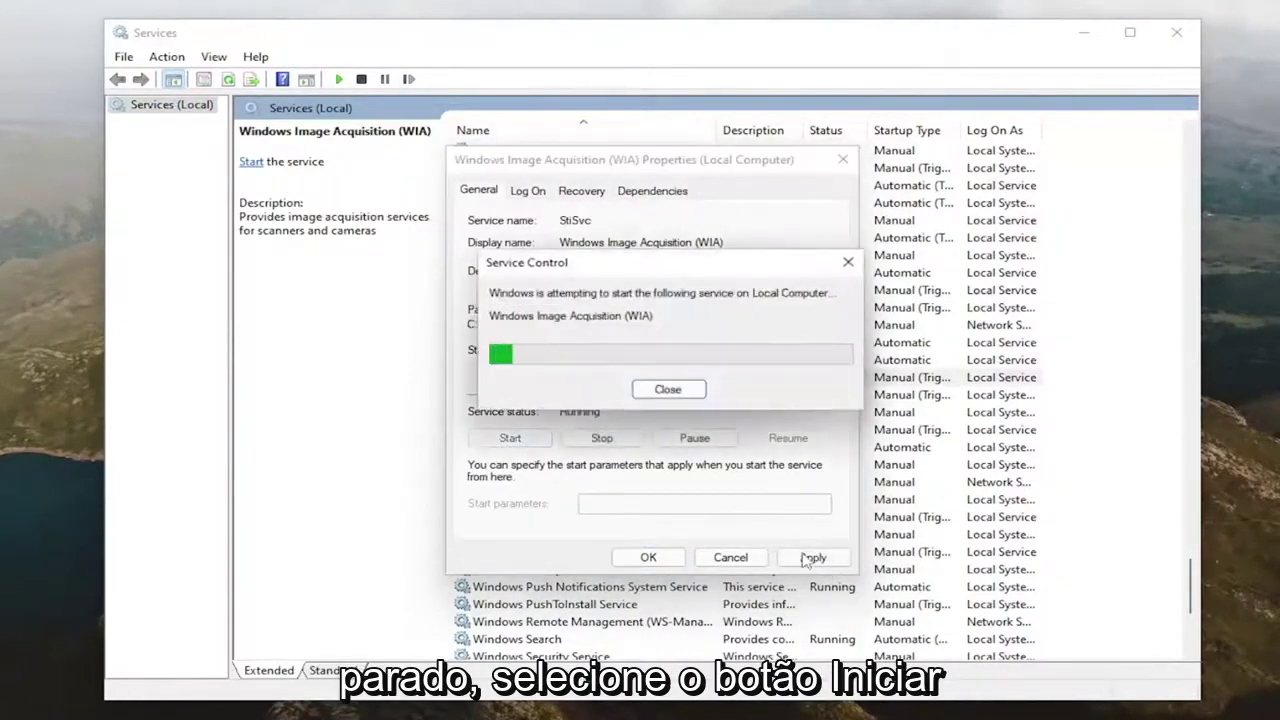
pyautogui.click(808, 558)
pyautogui.click(642, 557)
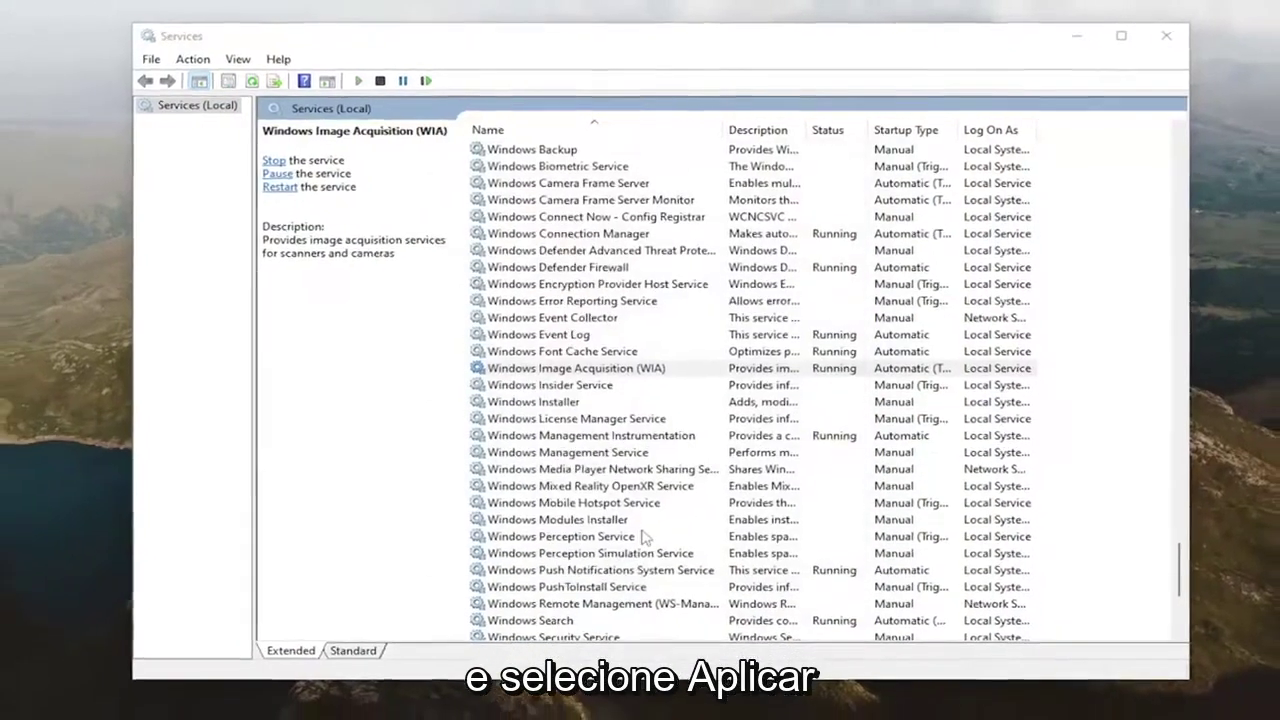
pyautogui.click(1166, 35)
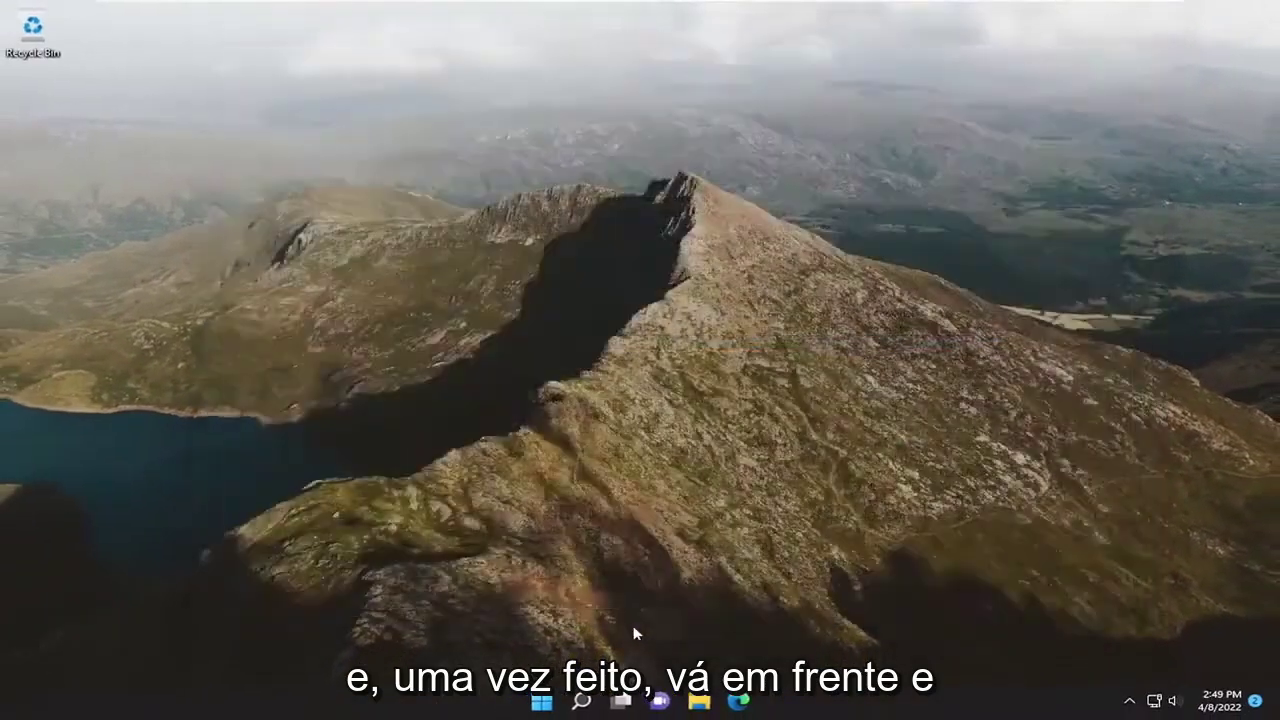
# Step: Restart the computer
pyautogui.rightClick(540, 703)
pyautogui.moveTo(552, 632)
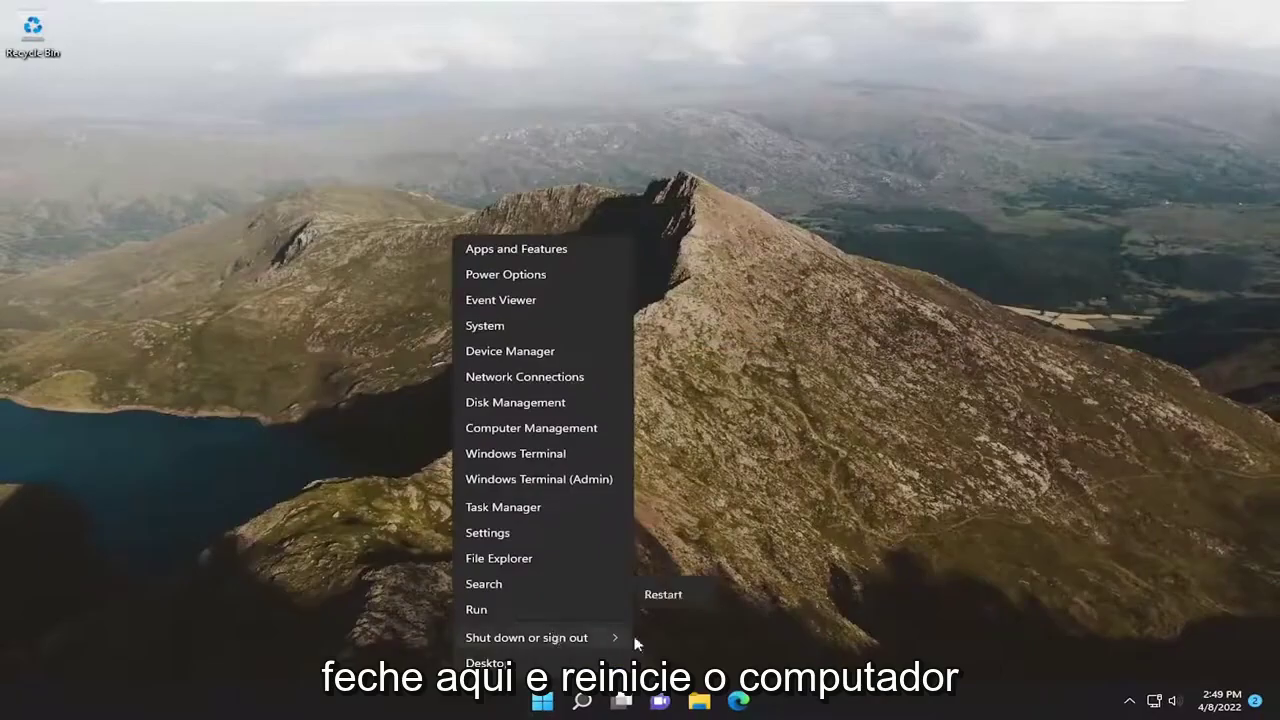
pyautogui.click(663, 665)
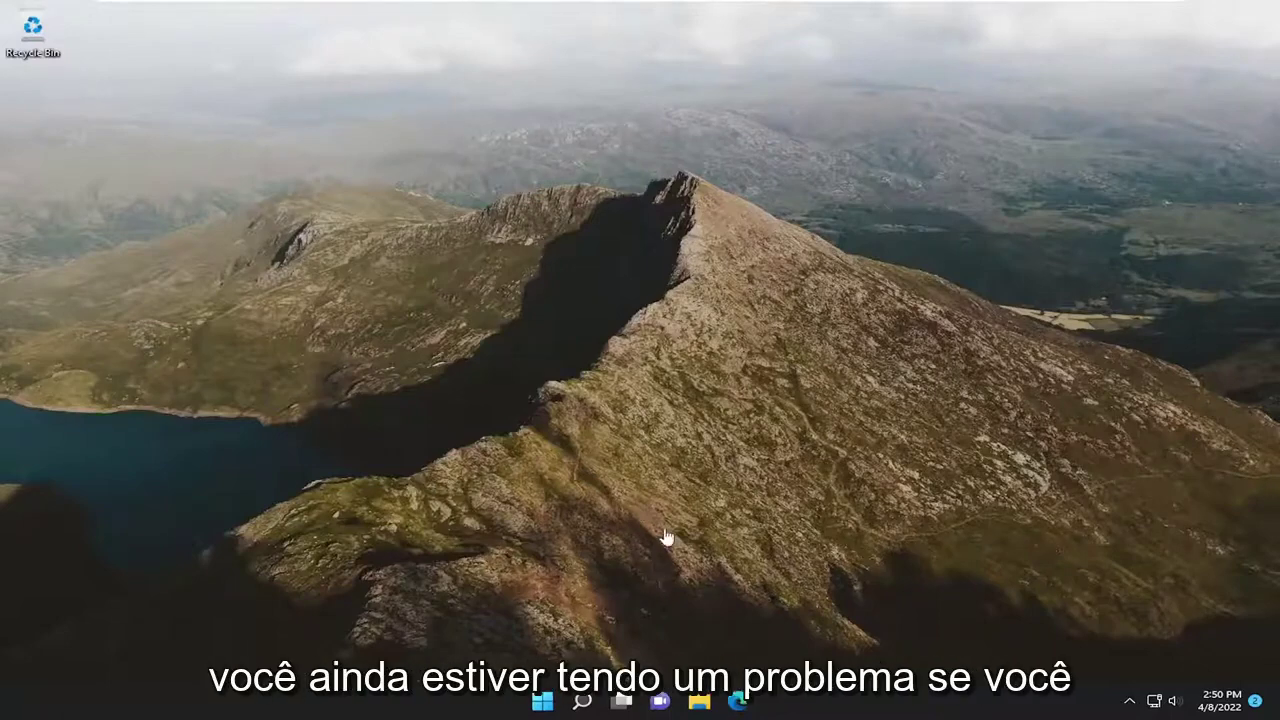
# Step: Search for cmd and open Command Prompt as administrator, allowing it to make changes to the device
pyautogui.click(582, 703)
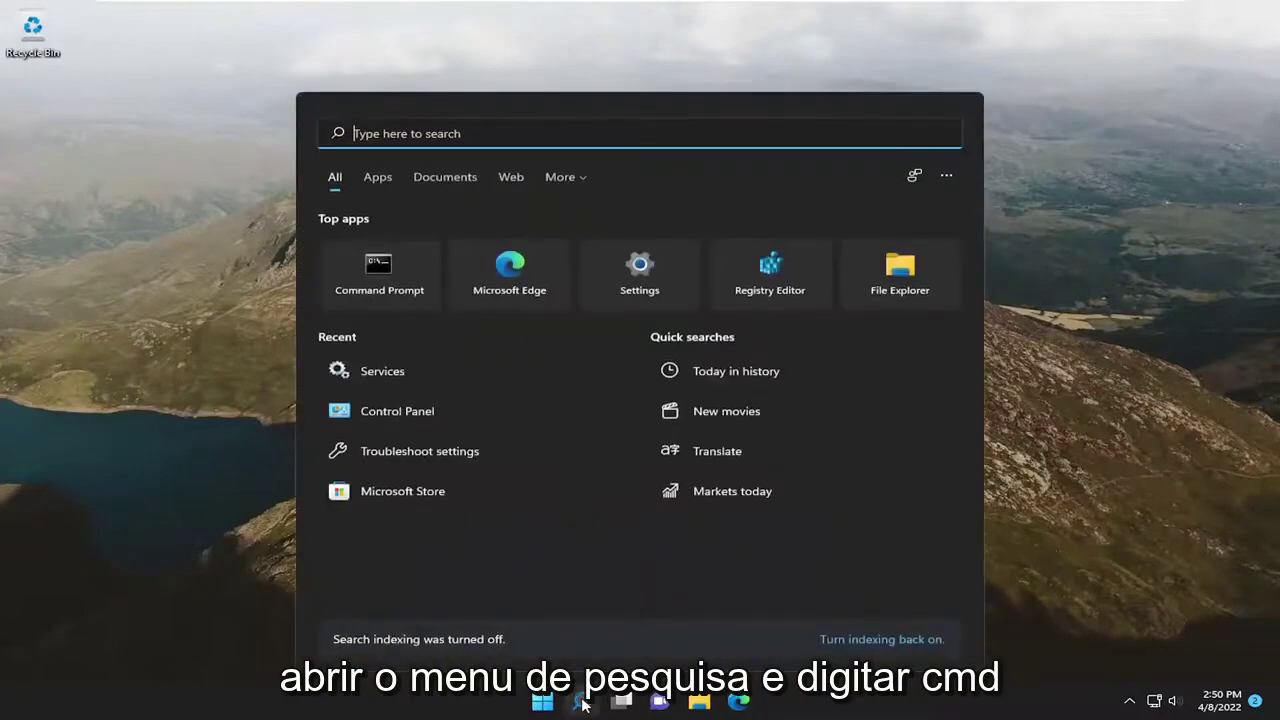
pyautogui.write('cmd')
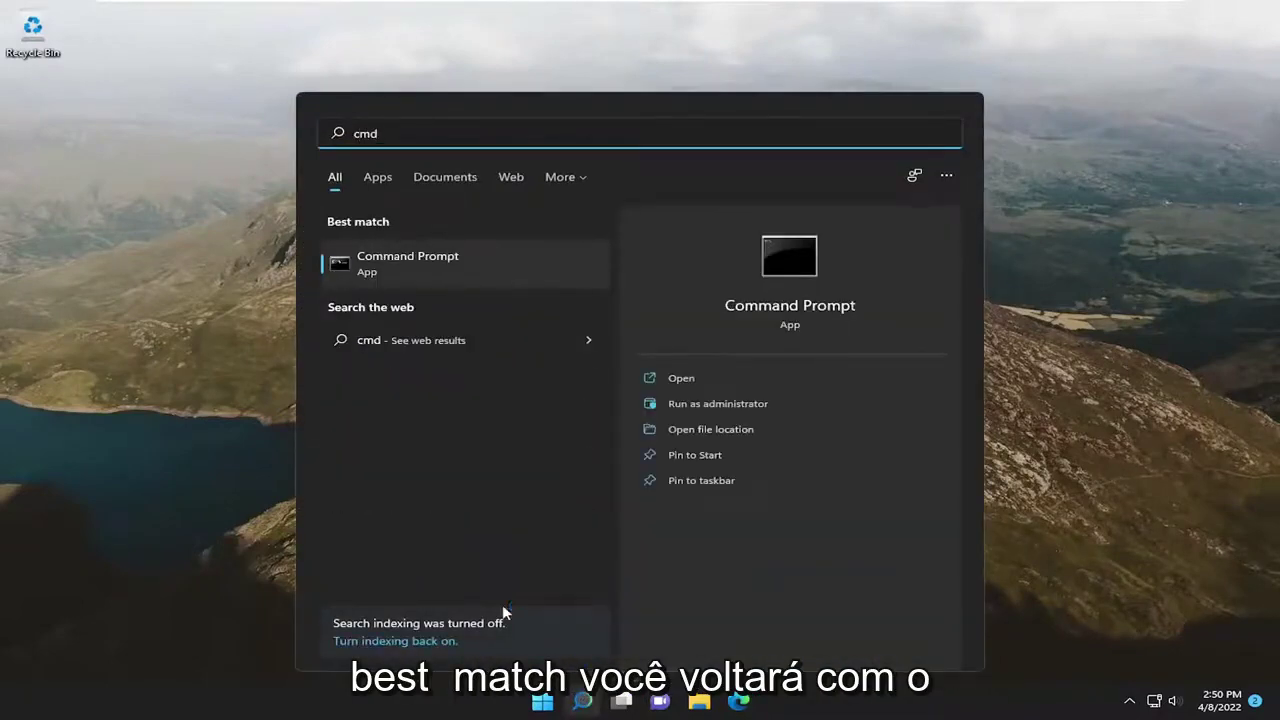
pyautogui.rightClick(398, 262)
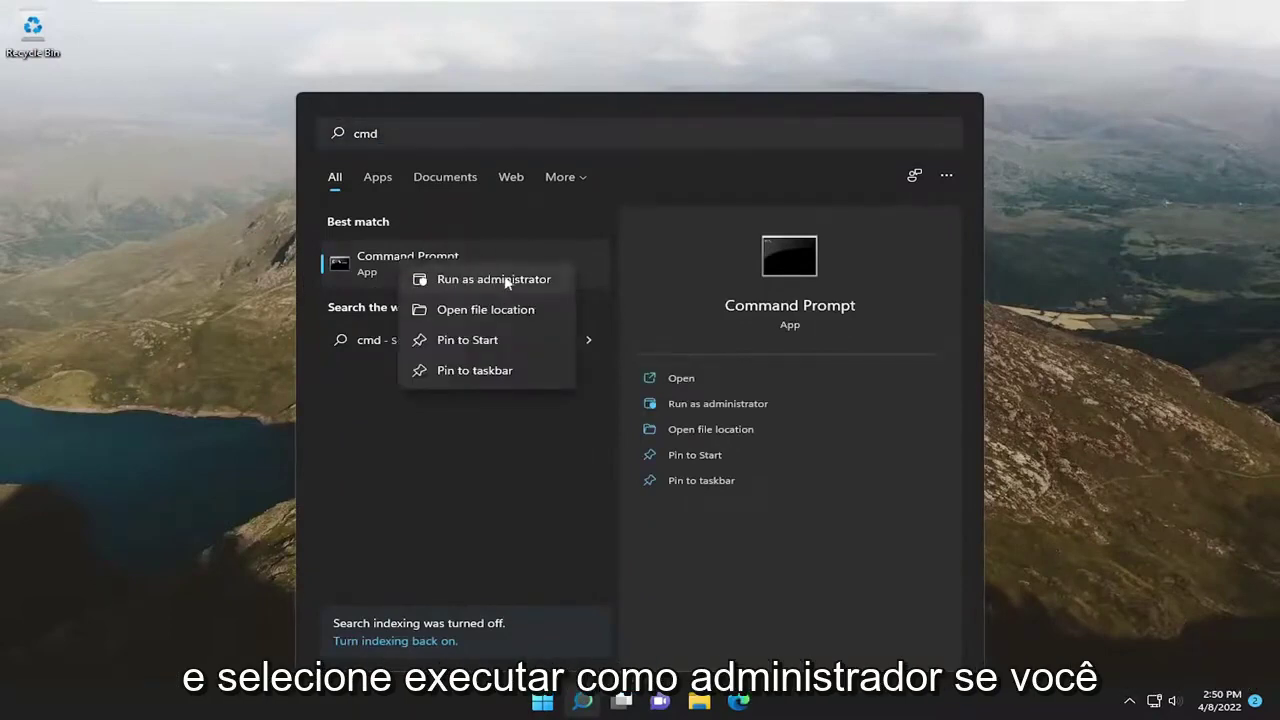
pyautogui.click(506, 281)
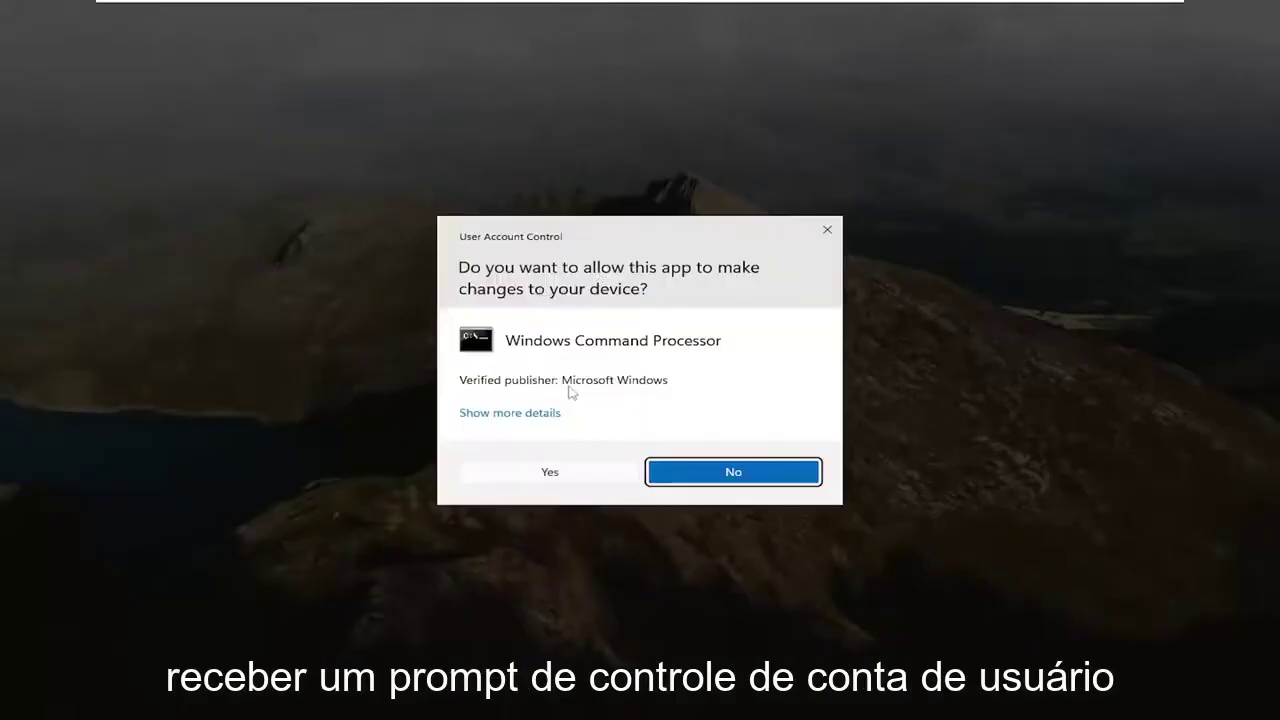
pyautogui.click(545, 478)
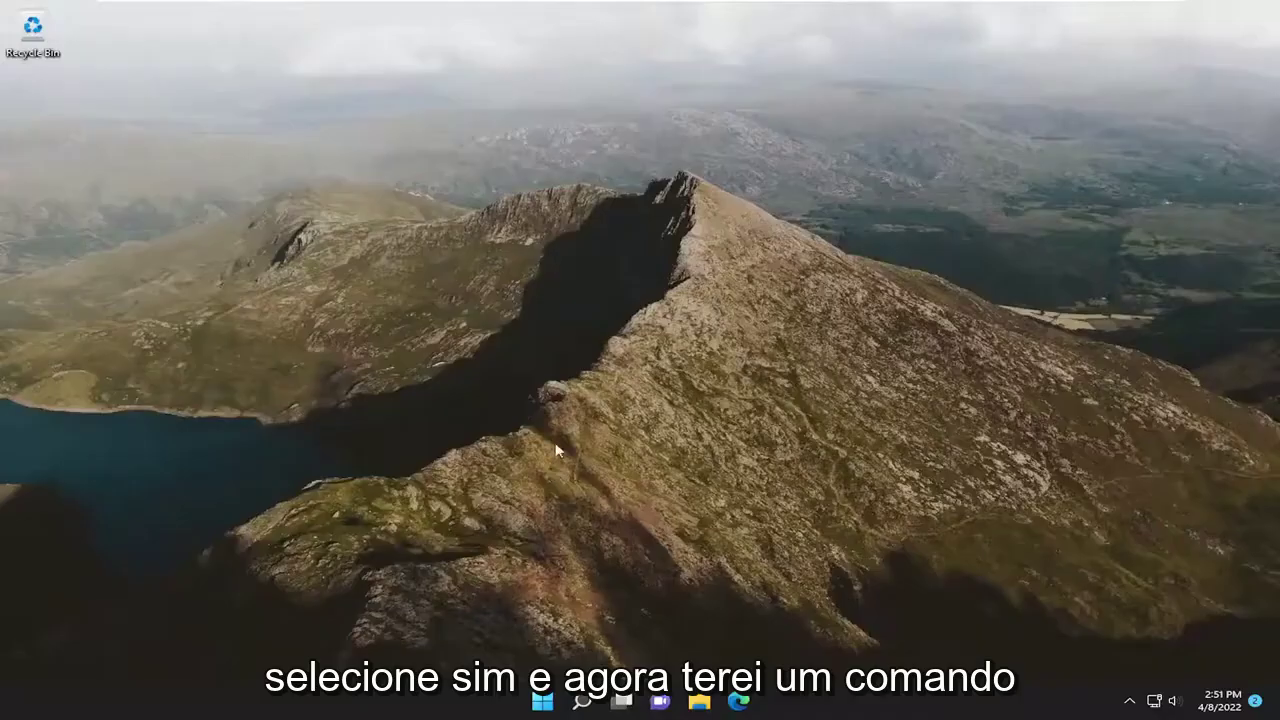
pyautogui.moveTo(565, 62); pyautogui.dragTo(694, 114)
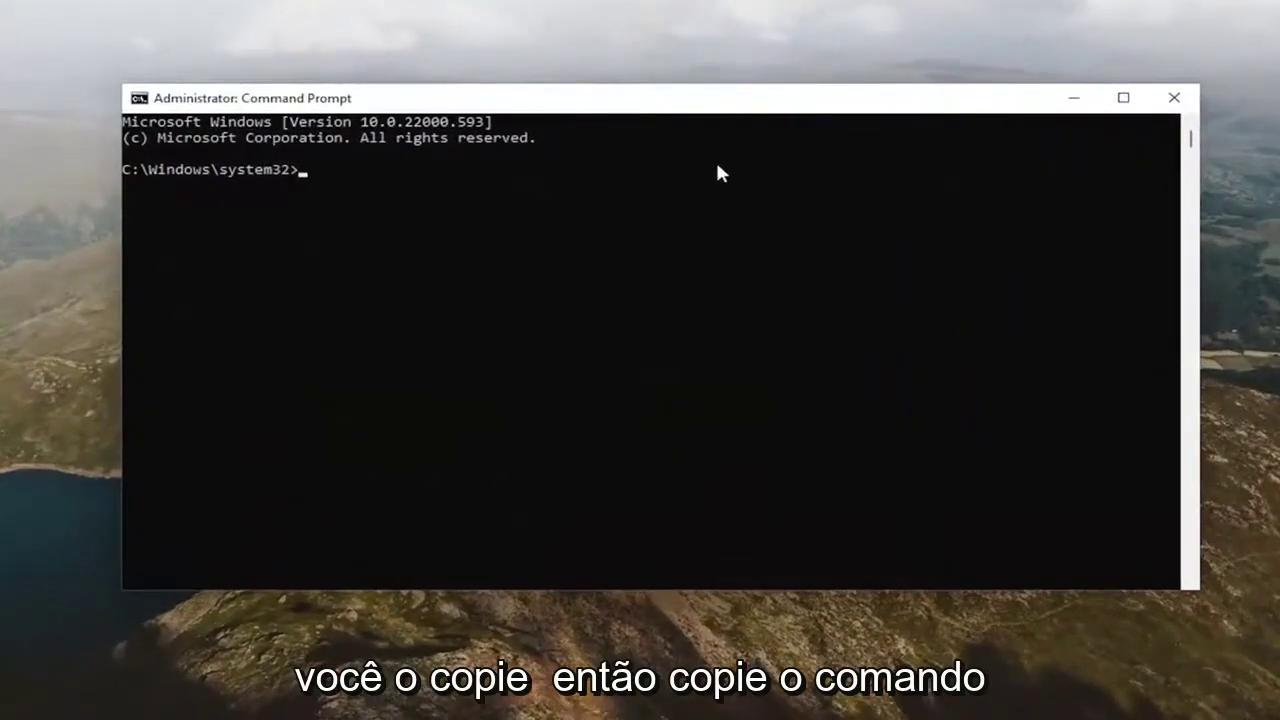
# Step: Paste and run msdt.exe /id DeviceDiagnostic to launch the Hardware and Devices troubleshooter, closing Command Prompt
pyautogui.rightClick(643, 102)
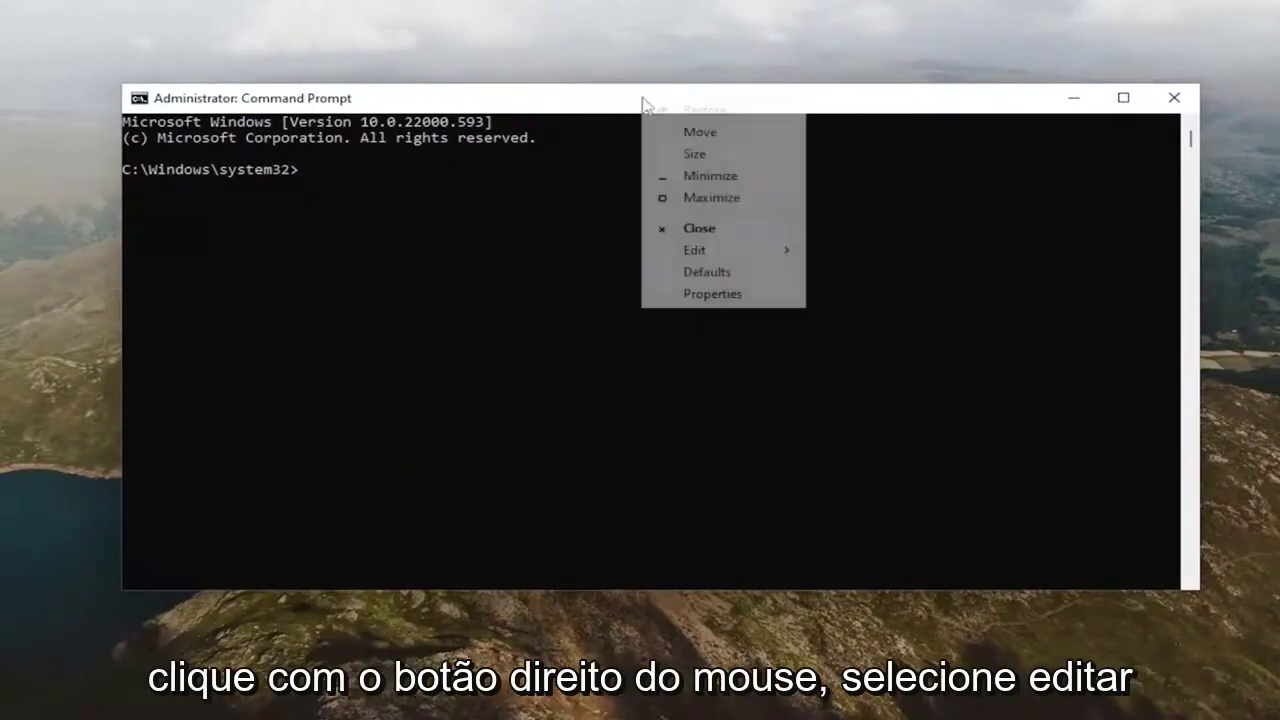
pyautogui.moveTo(743, 262)
pyautogui.click(882, 298)
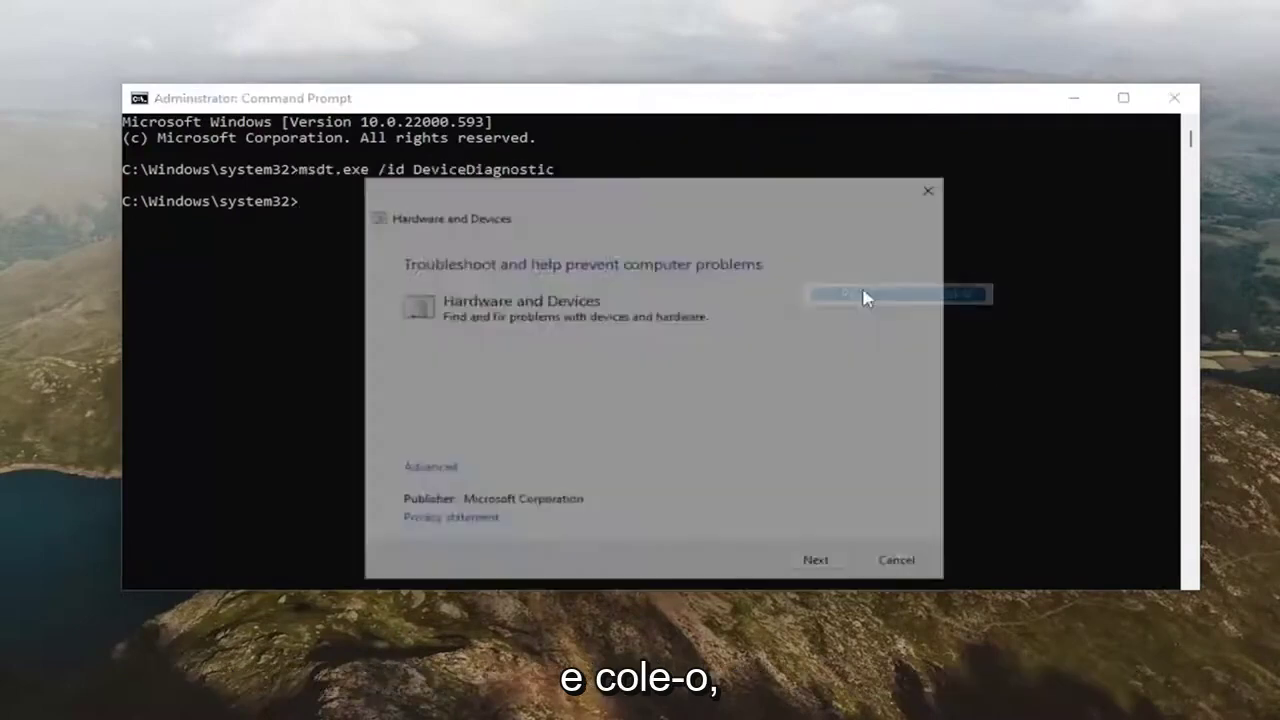
pyautogui.click(1174, 97)
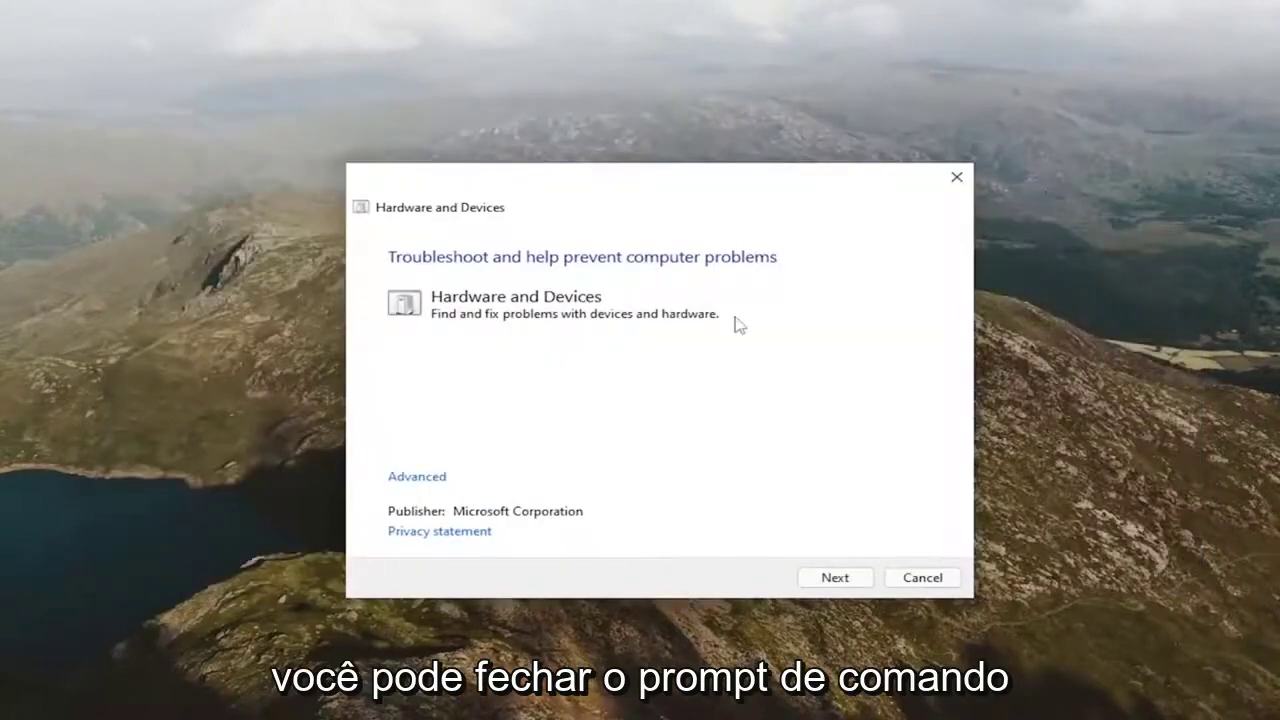
# Step: Run the Hardware and Devices troubleshooter with automatic repairs, enable automatic checking for the newest drivers, and close it
pyautogui.click(417, 478)
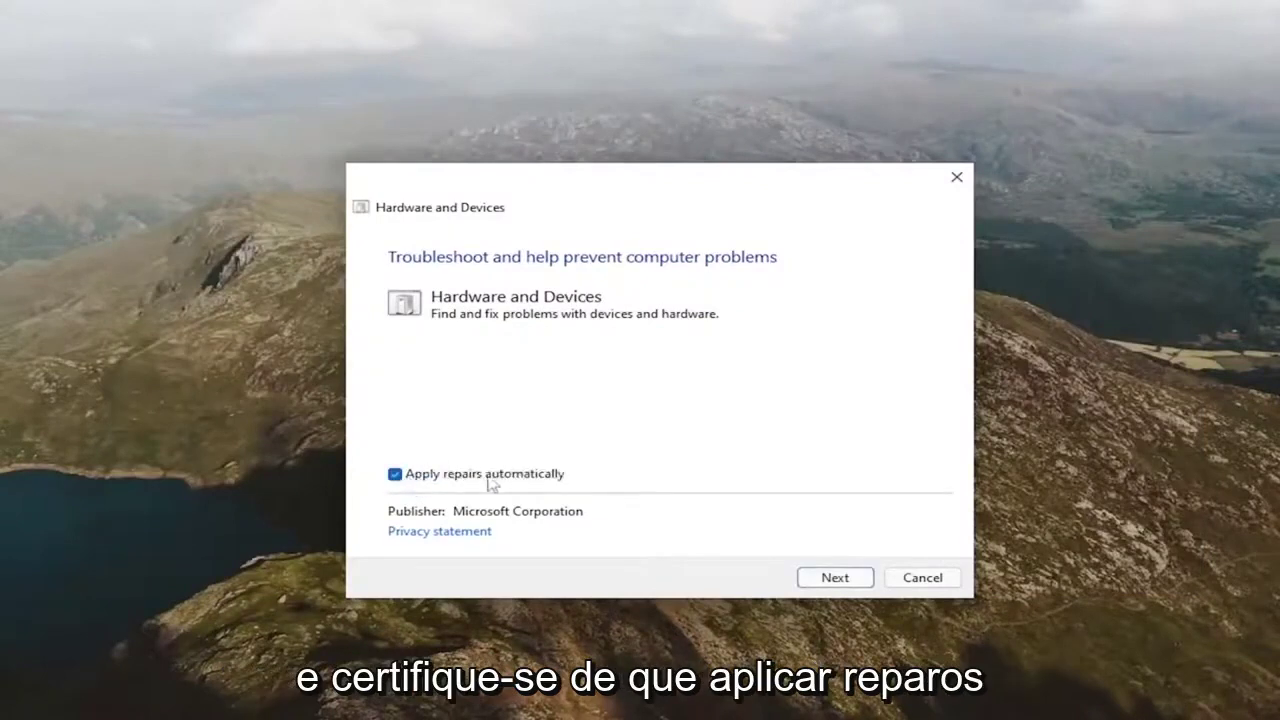
pyautogui.click(832, 578)
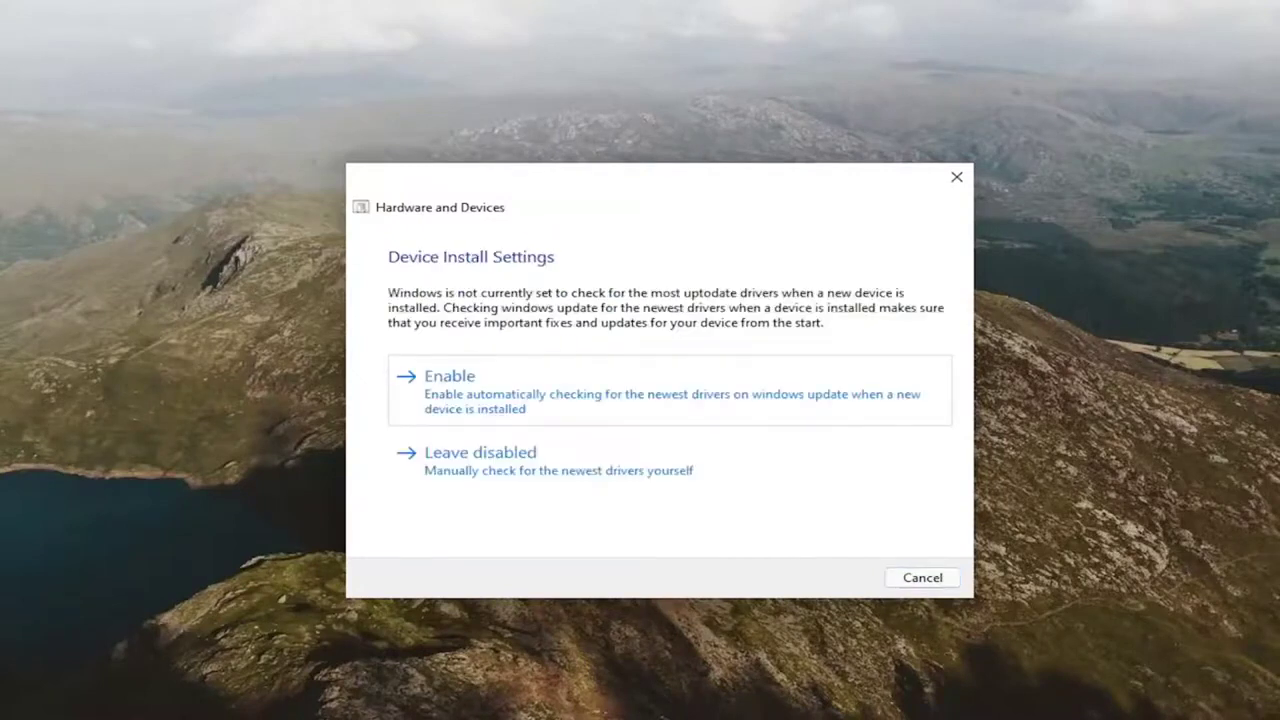
pyautogui.click(660, 386)
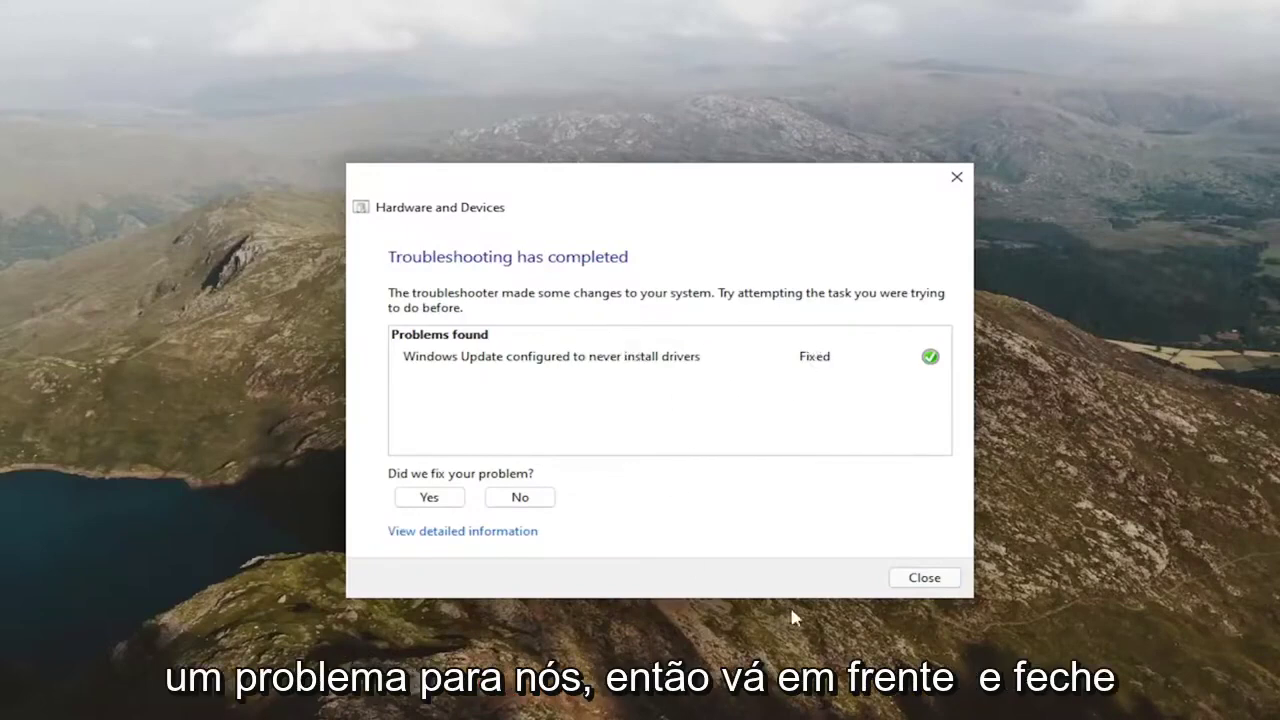
pyautogui.click(920, 577)
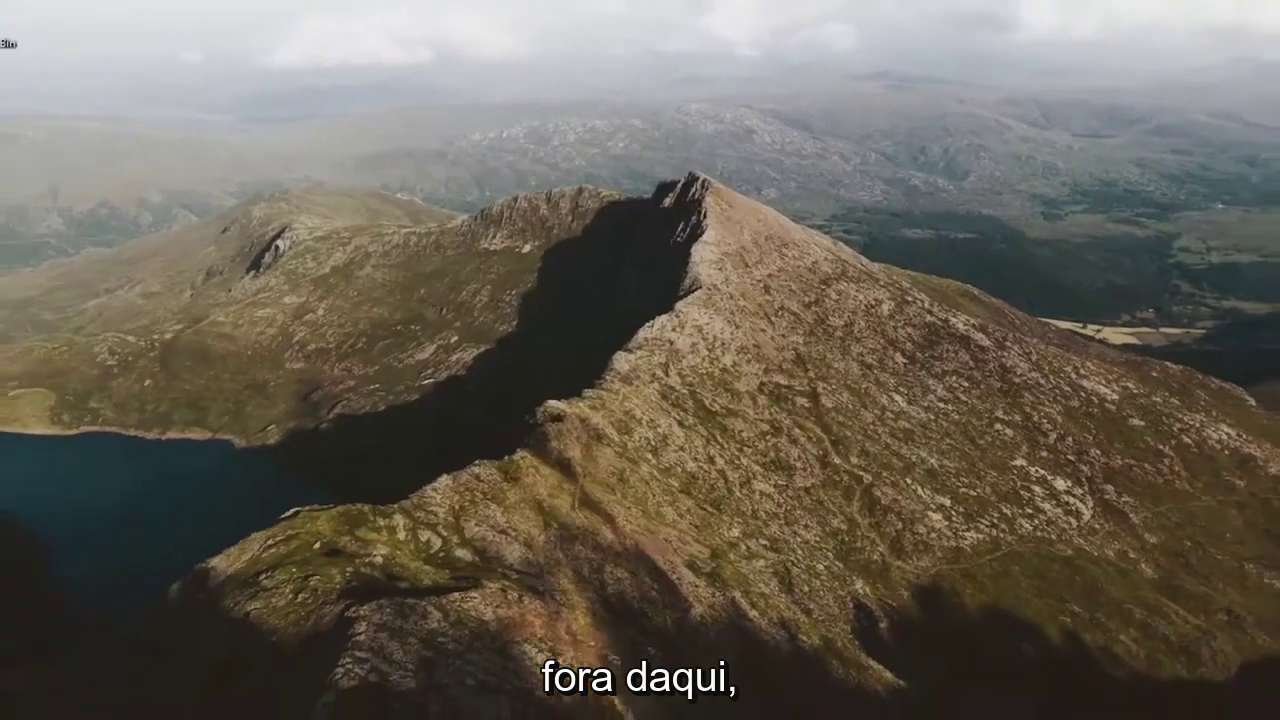
# Step: Search for the Troubleshoot settings and open the Other troubleshooters page
pyautogui.click(580, 702)
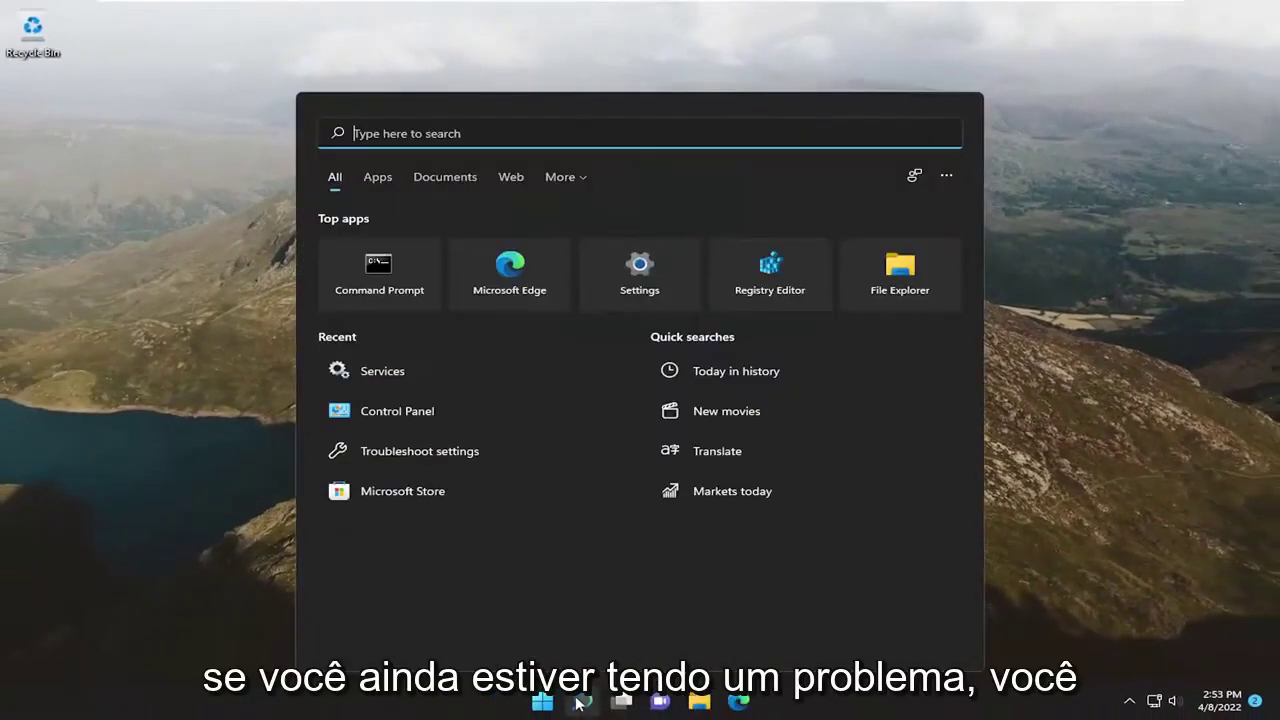
pyautogui.write('troubleshoot')
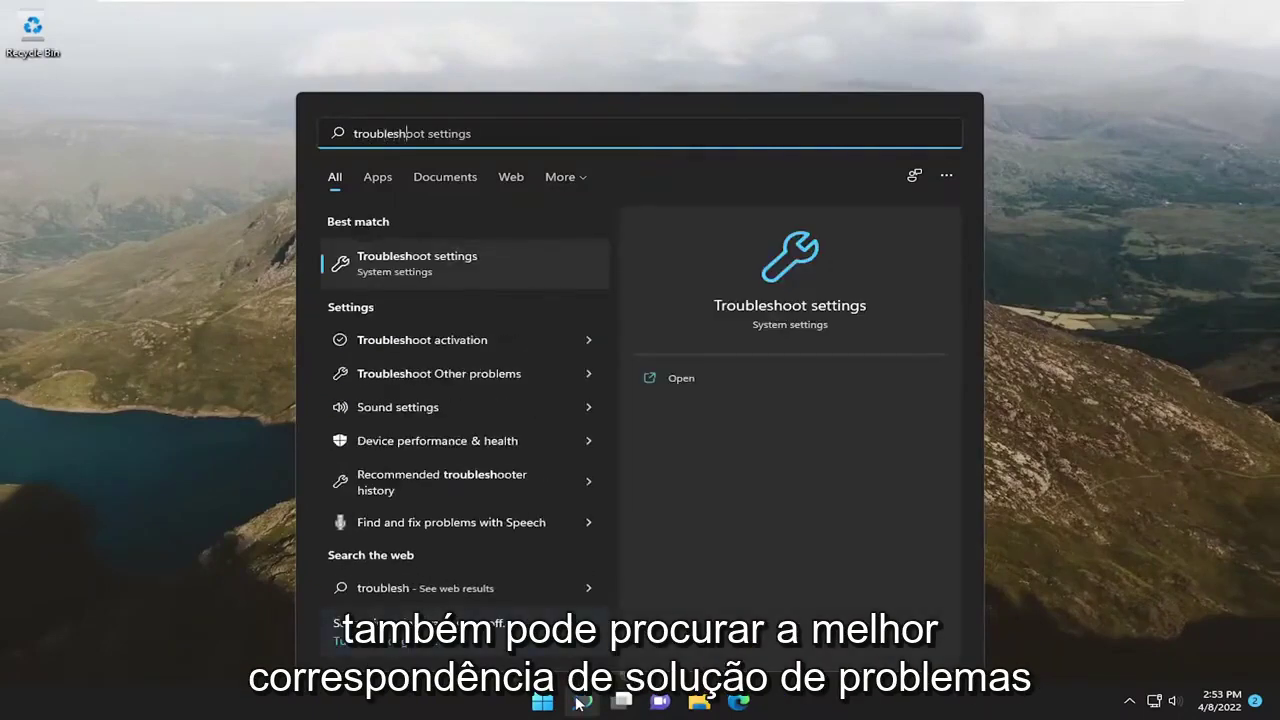
pyautogui.click(430, 266)
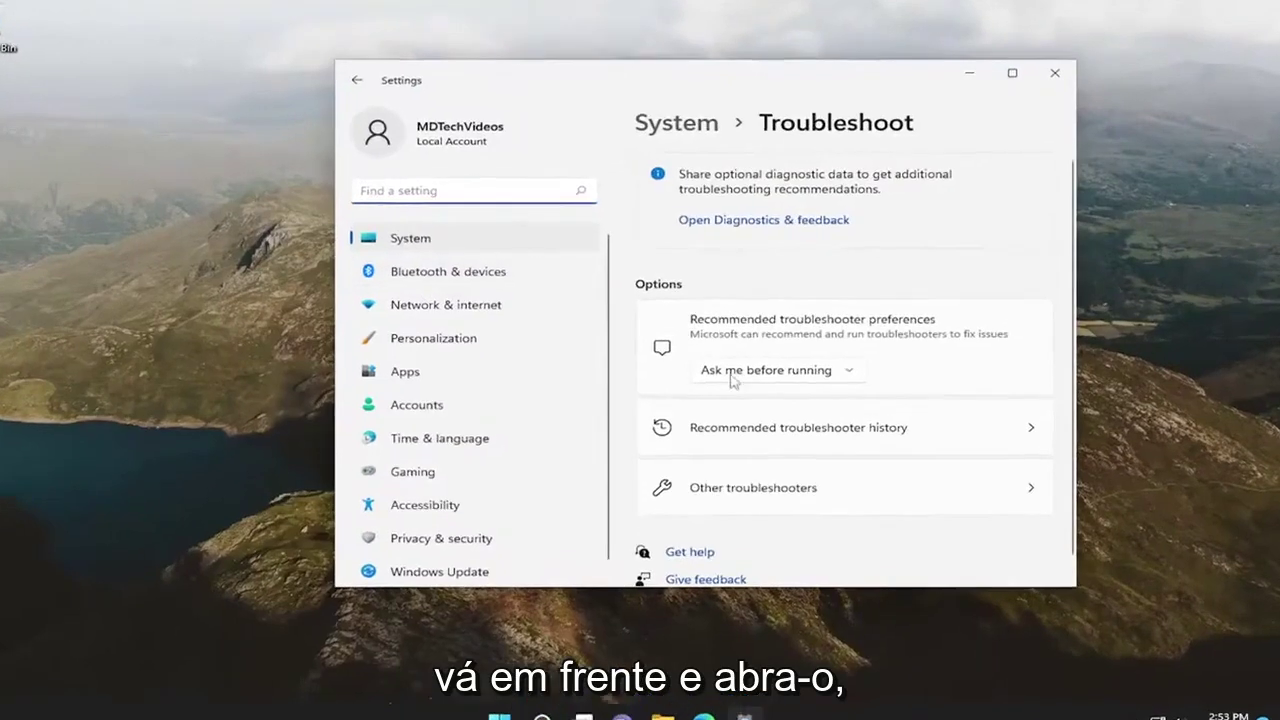
pyautogui.click(750, 533)
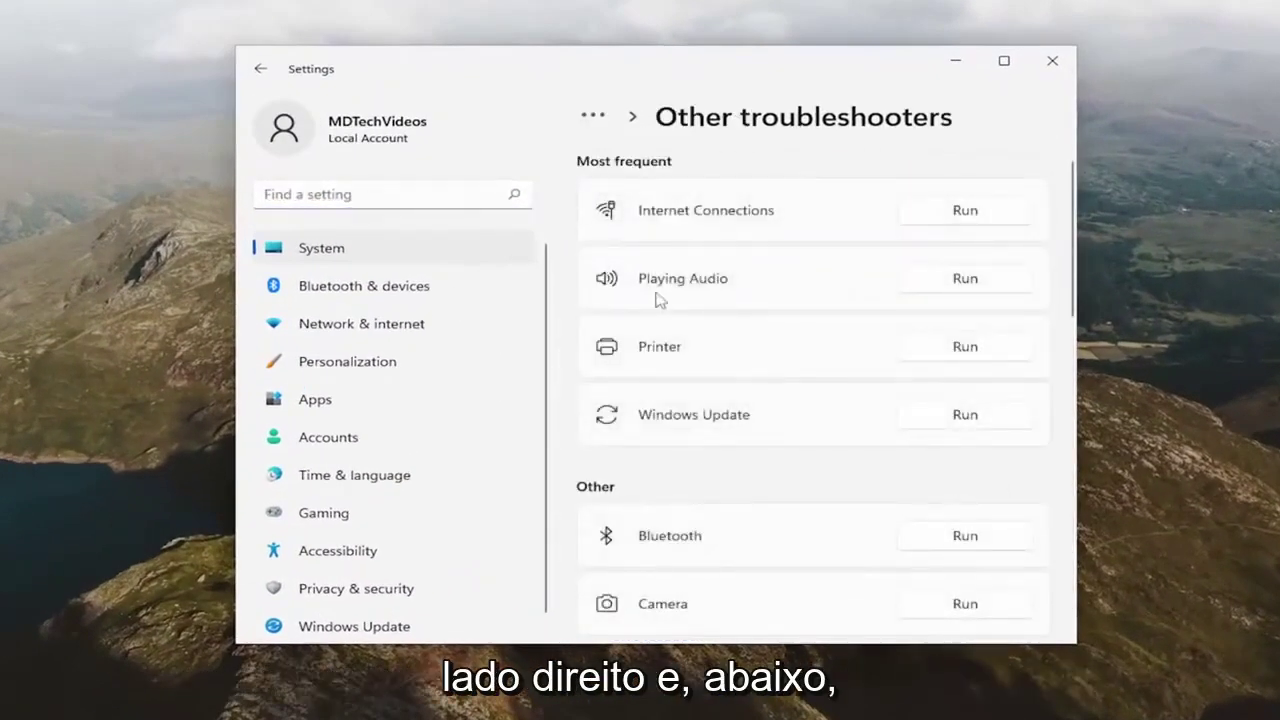
# Step: Run the Printer troubleshooter, closing it and Settings once it finishes
pyautogui.click(950, 347)
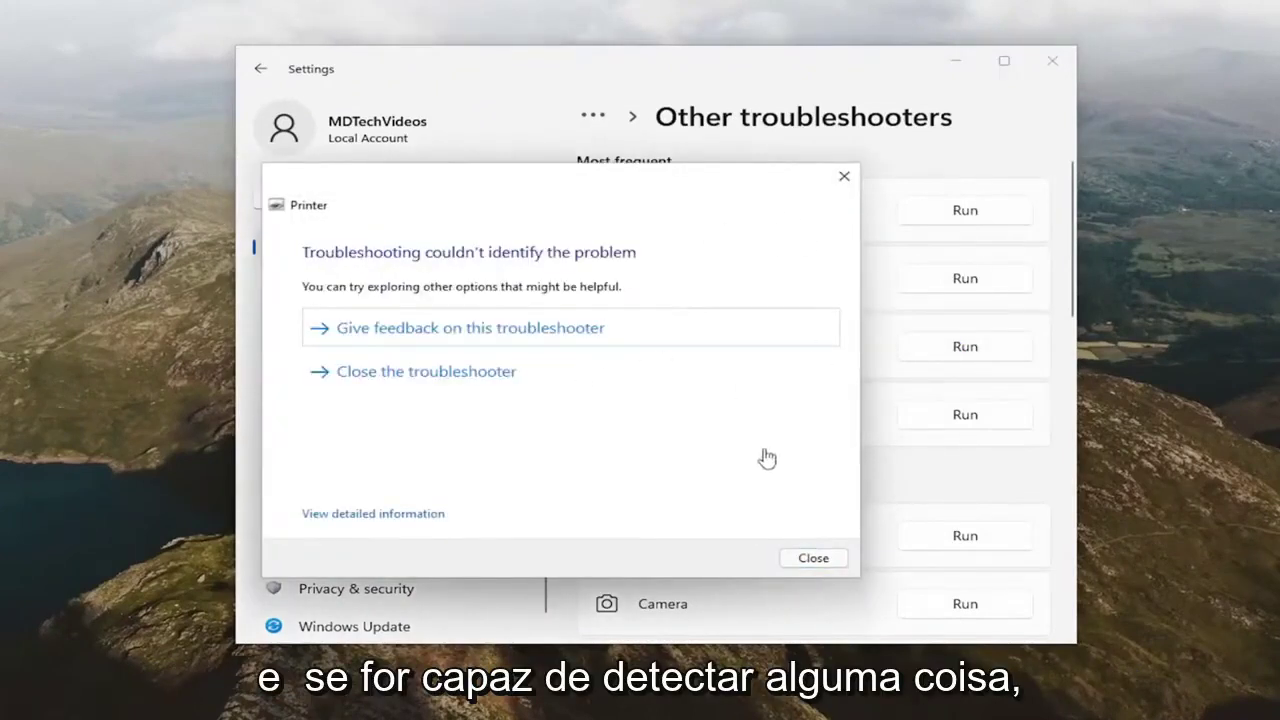
pyautogui.click(813, 557)
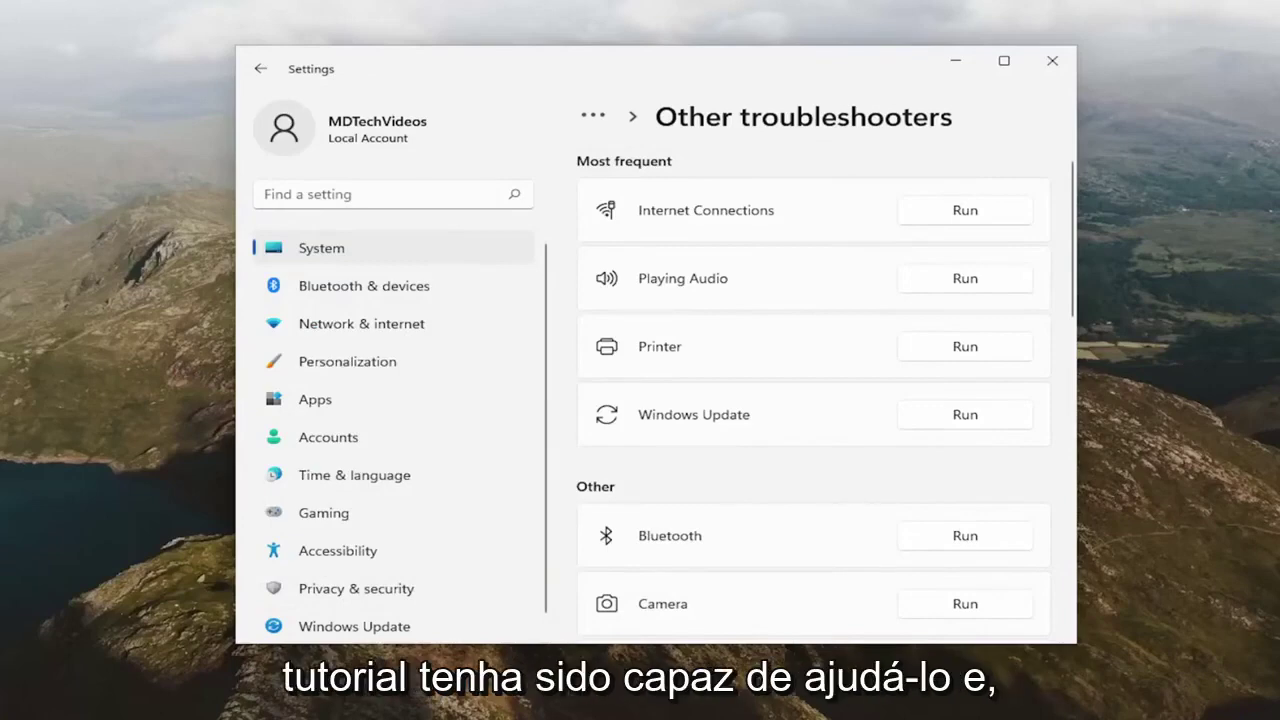
pyautogui.click(1050, 62)
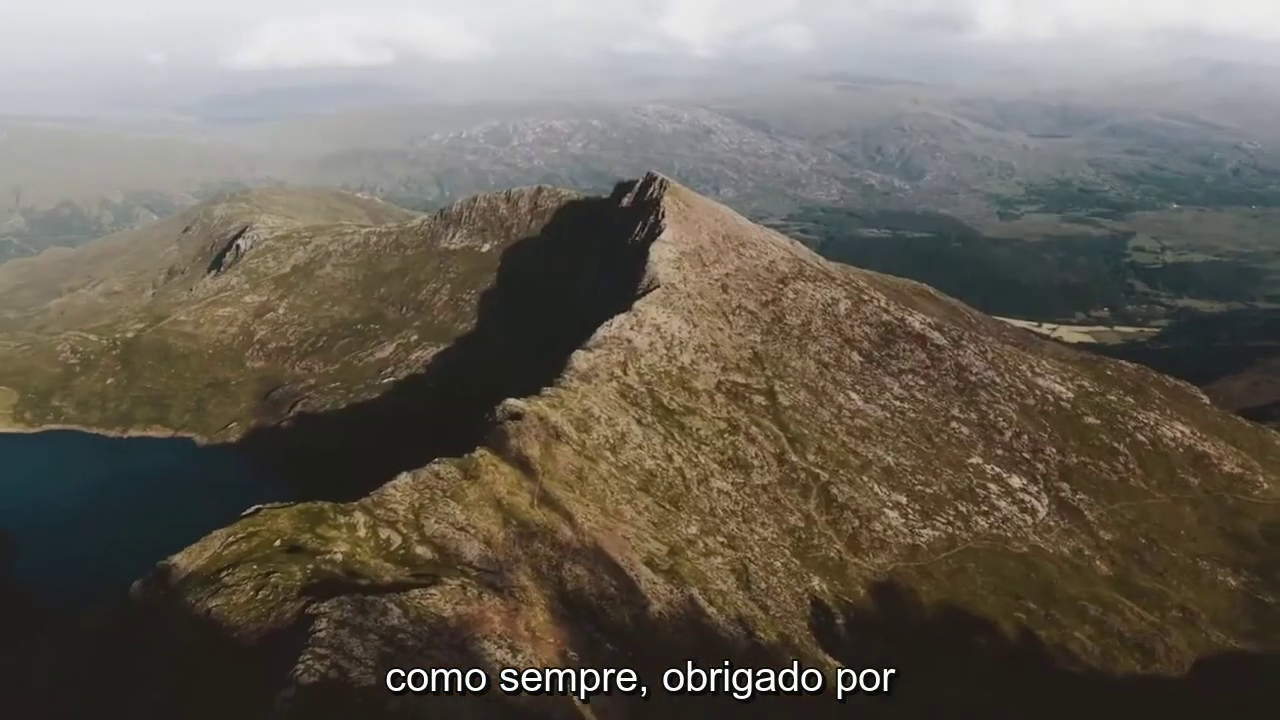